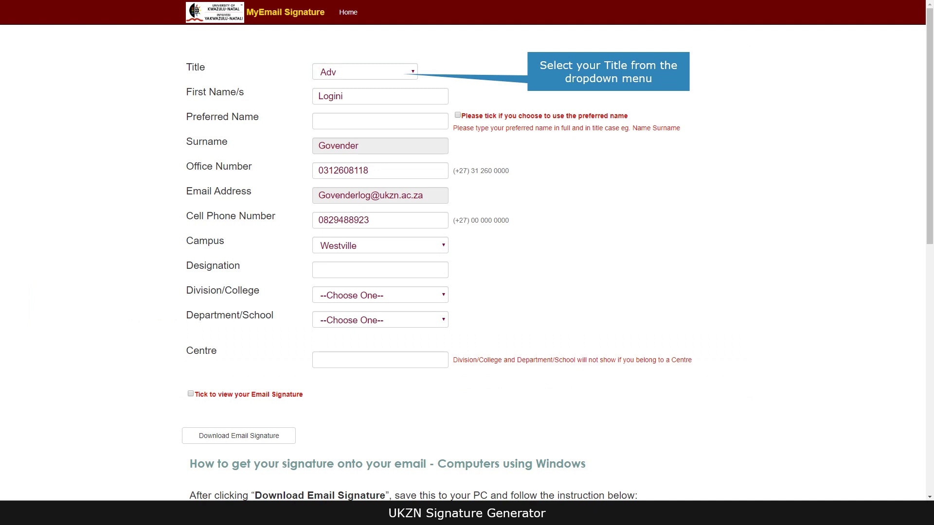
Set the title to Ms, enter the preferred first name and enable using the preferred name in the signature
{"action": "left_click", "coordinate": [325, 73]}
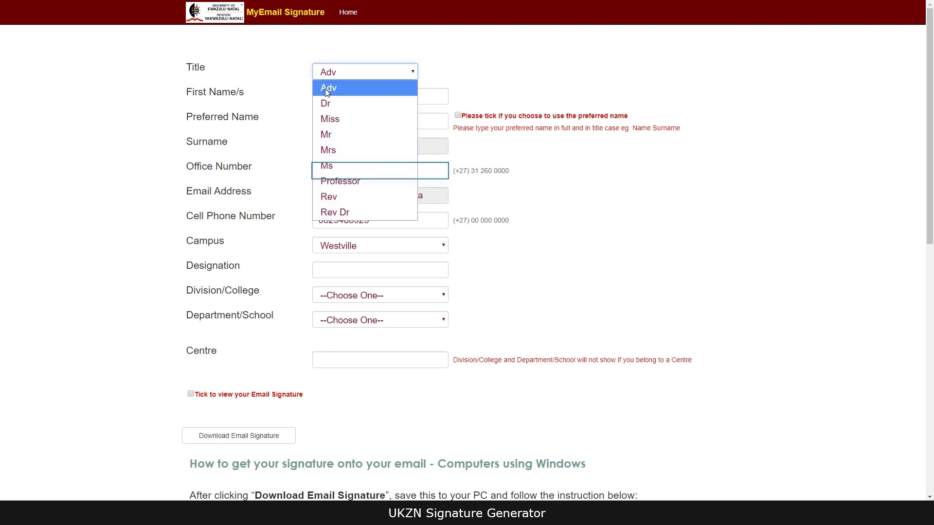
{"action": "left_click", "coordinate": [330, 164]}
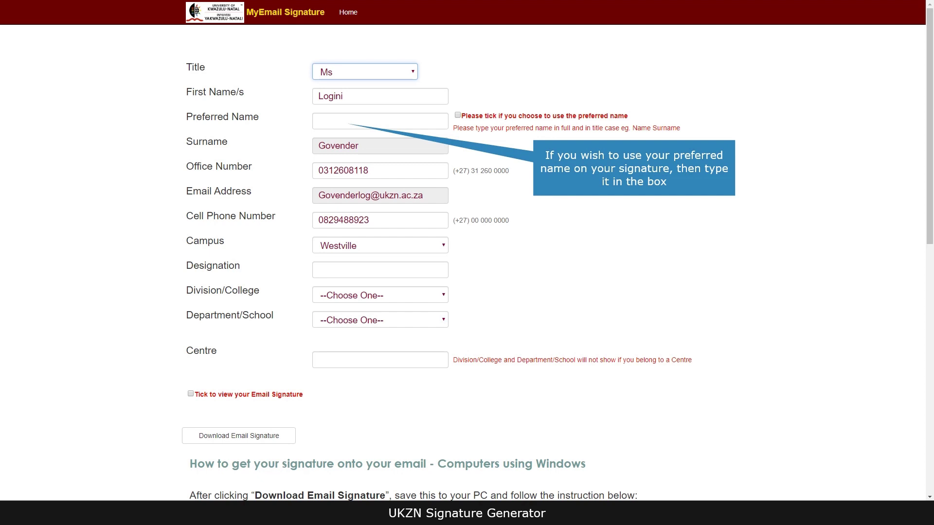
{"action": "left_click", "coordinate": [372, 122]}
{"action": "type", "text": "Leanne"}
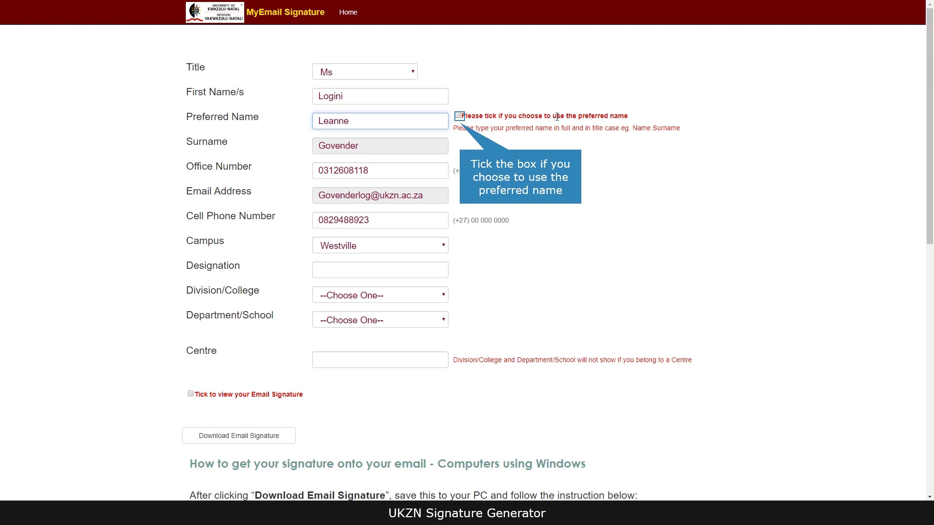
{"action": "left_click", "coordinate": [458, 115]}
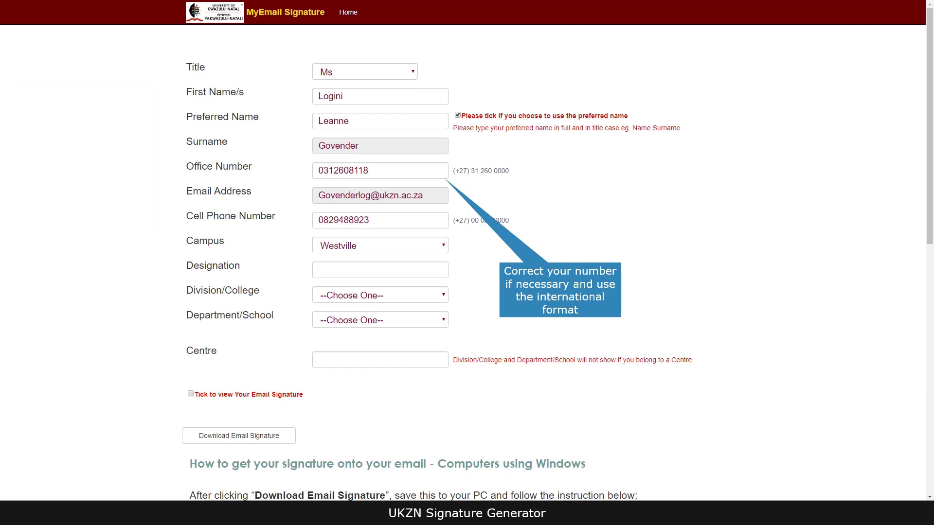
Rewrite the office number in the international (+27) format, with spaces between the digit groups
{"action": "left_click_drag", "start_coordinate": [453, 171], "coordinate": [471, 171]}
{"action": "key", "text": "ctrl+c"}
{"action": "right_click", "coordinate": [320, 171]}
{"action": "right_click", "coordinate": [318, 170]}
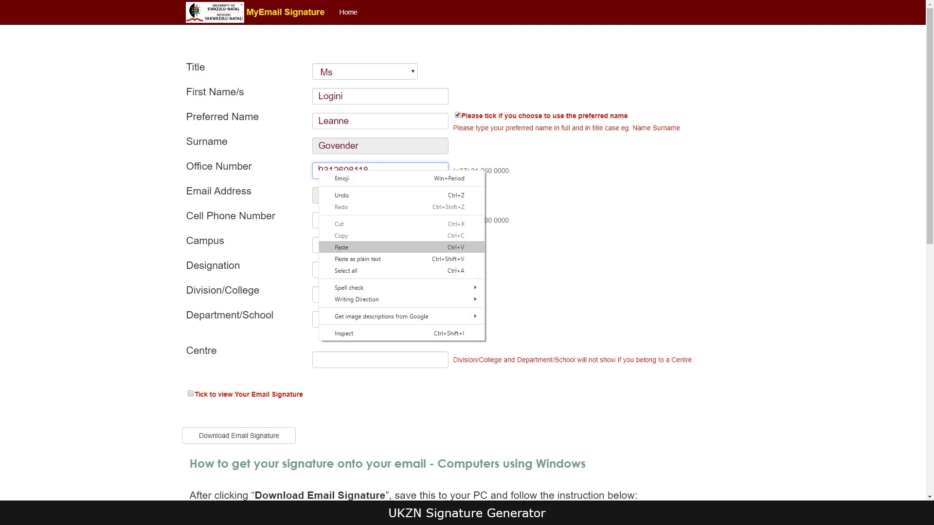
{"action": "left_click", "coordinate": [341, 247]}
{"action": "key", "text": "Delete"}
{"action": "left_click", "coordinate": [352, 170]}
{"action": "key", "text": "Delete"}
{"action": "type", "text": "27) 31"}
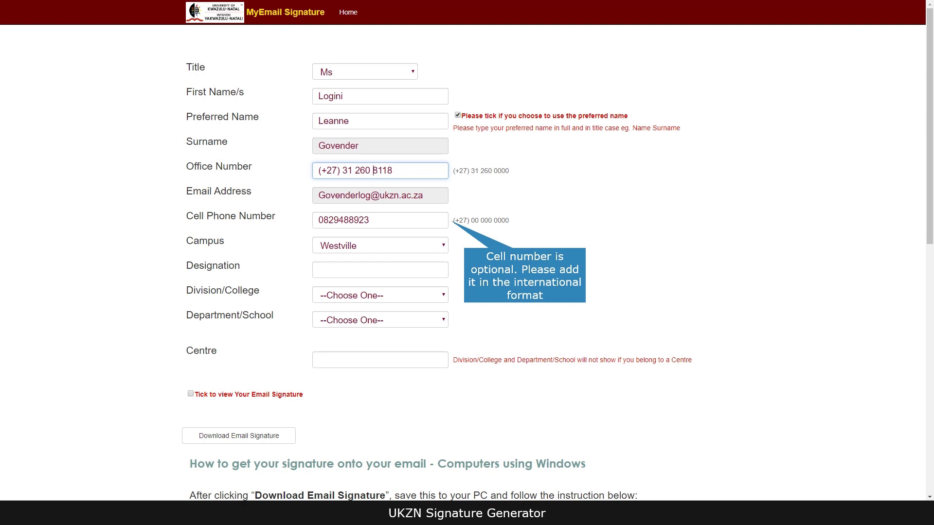
Convert the cell phone number to the international (+27) format, without the leading zero and with spaced digit groups
{"action": "right_click", "coordinate": [318, 221]}
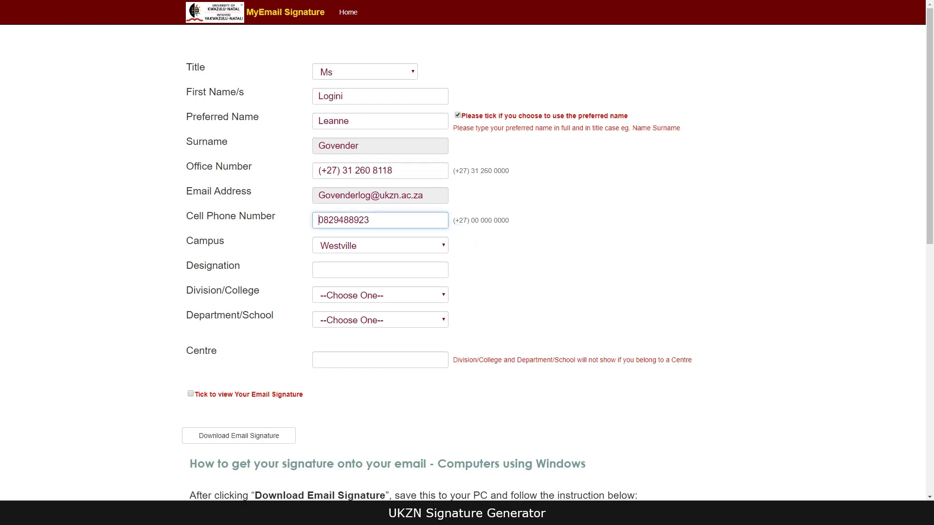
{"action": "key", "text": "ctrl+v"}
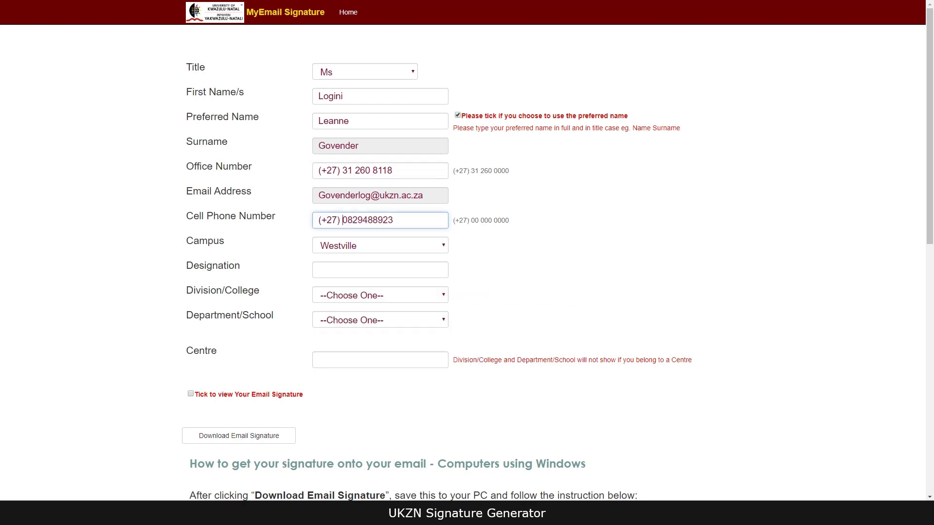
{"action": "key", "text": "Delete"}
{"action": "key", "text": "Right"}
{"action": "key", "text": "Tab"}
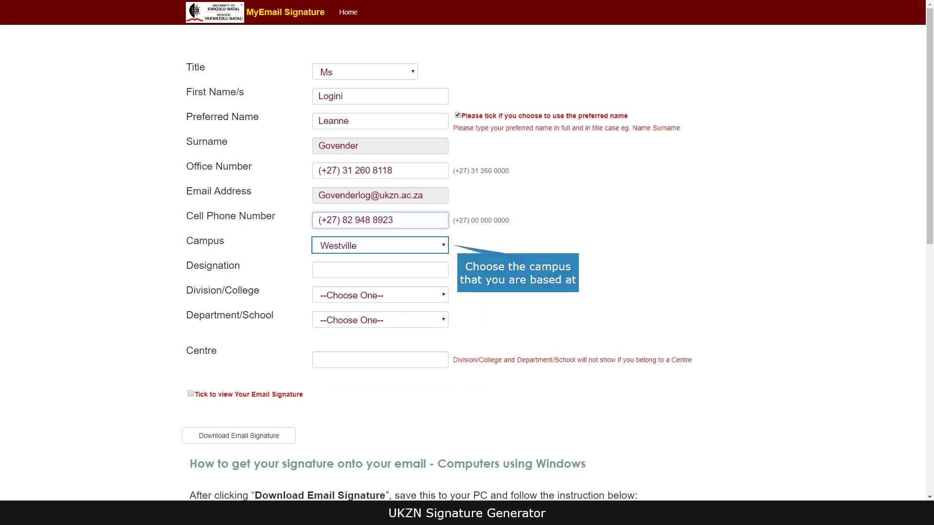
Choose Westville as the campus and enter Web Manager as the designation
{"action": "left_click", "coordinate": [380, 245]}
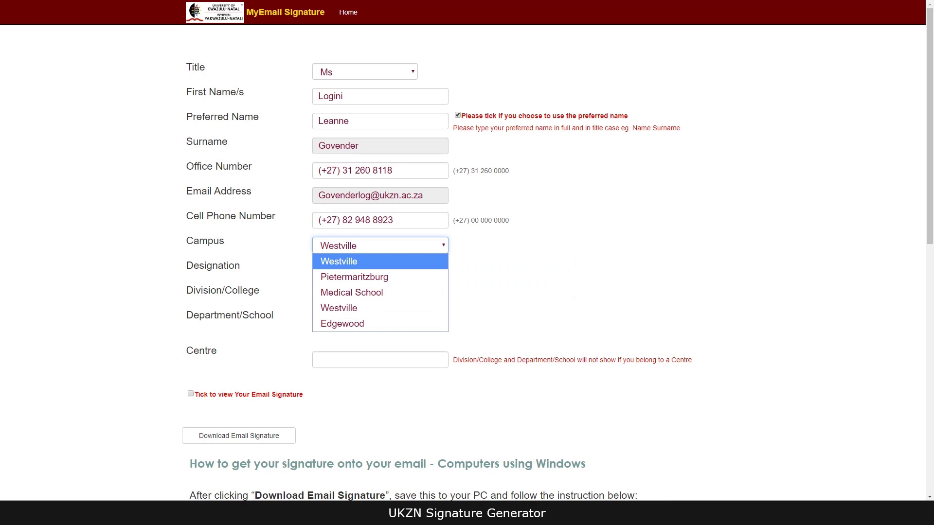
{"action": "key", "text": "Tab"}
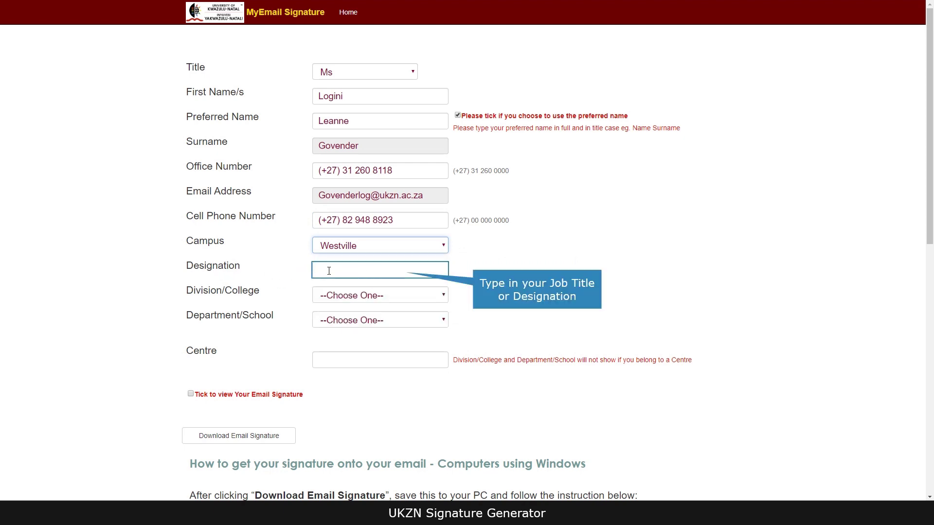
{"action": "type", "text": "Web Manager"}
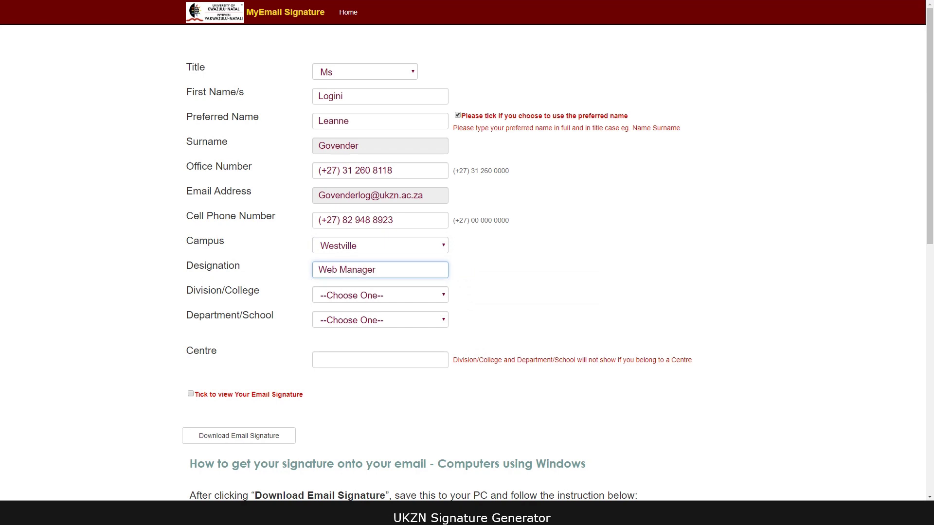
Set the division to Corporate Relations and the department to Web Management
{"action": "left_click", "coordinate": [380, 295]}
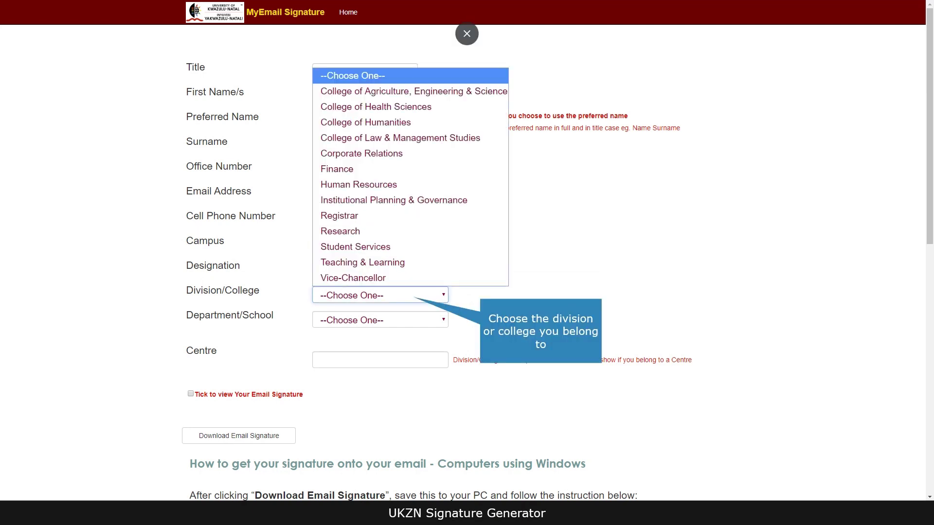
{"action": "left_click", "coordinate": [361, 153]}
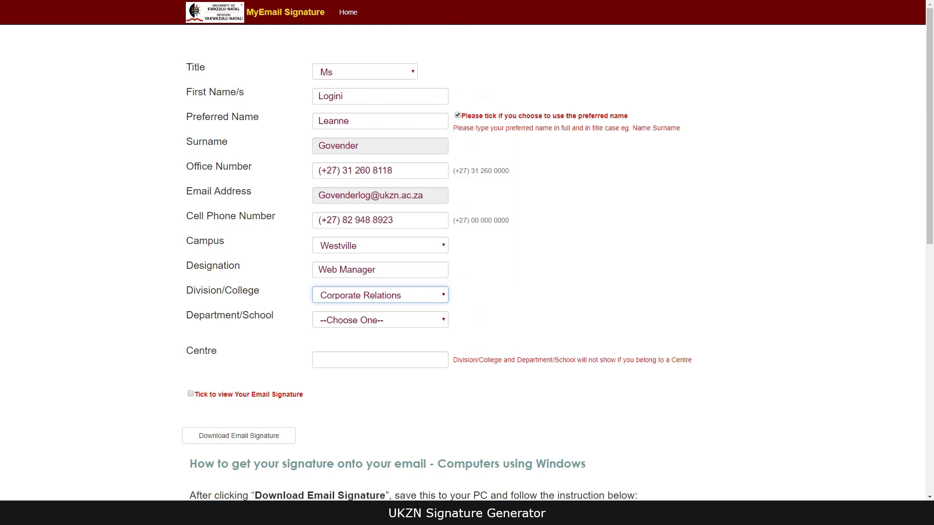
{"action": "left_click", "coordinate": [380, 320]}
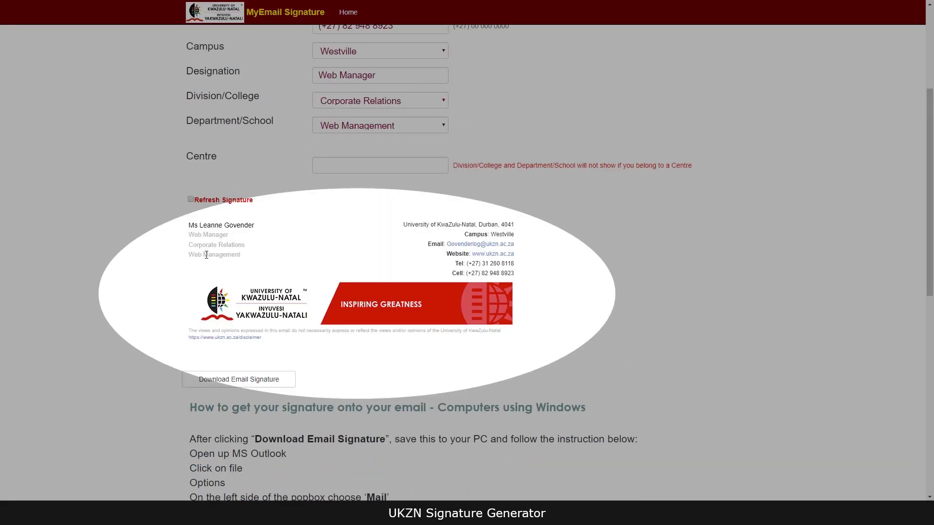
Change the department to Other and enter "any other dept" as the other department name
{"action": "scroll", "coordinate": [212, 272], "scroll_direction": "up", "scroll_amount": 1}
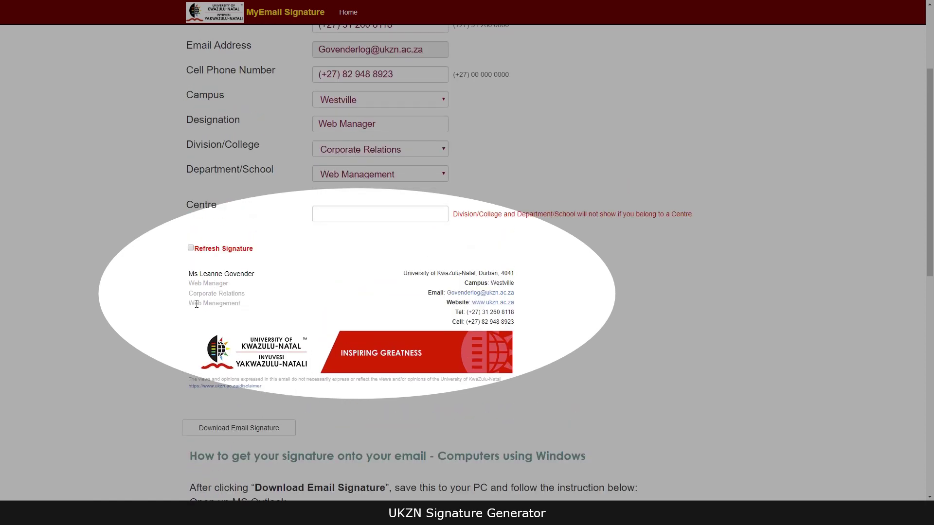
{"action": "left_click_drag", "start_coordinate": [196, 304], "coordinate": [231, 304]}
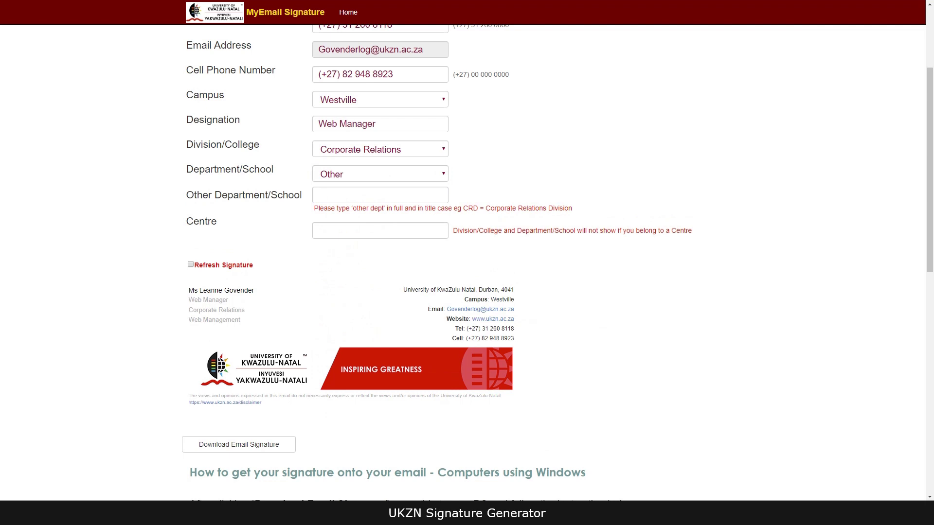
{"action": "left_click", "coordinate": [380, 195]}
{"action": "type", "text": "any other s"}
{"action": "type", "text": "ept"}
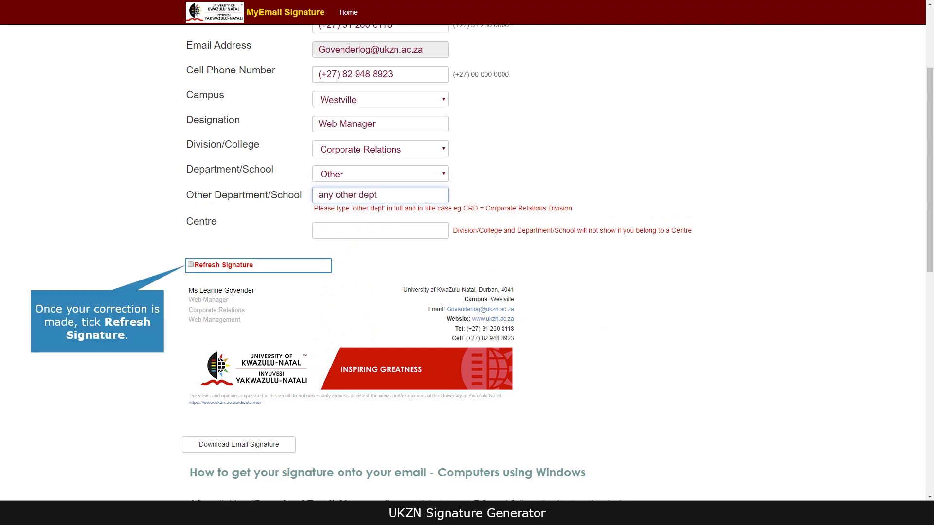